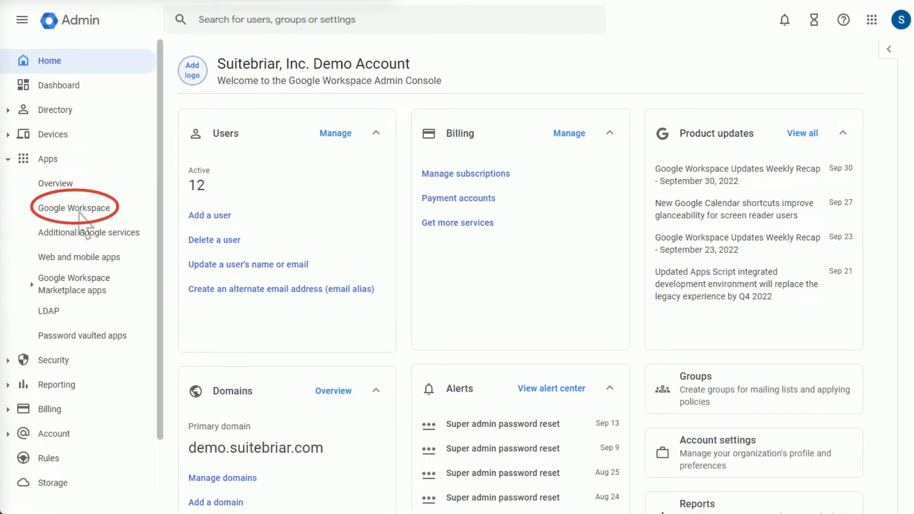
Open a new content compliance setting in Gmail's Compliance settings and apply it to outbound messages
click(78, 211)
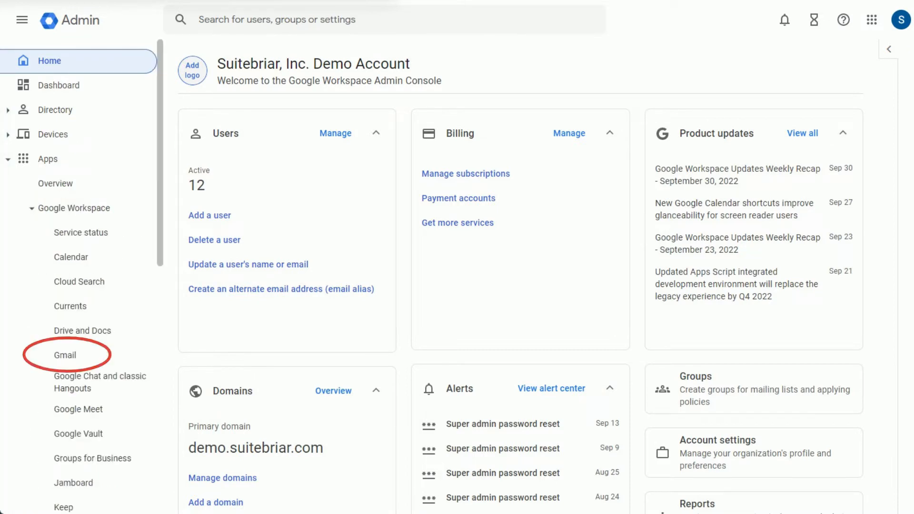
click(72, 363)
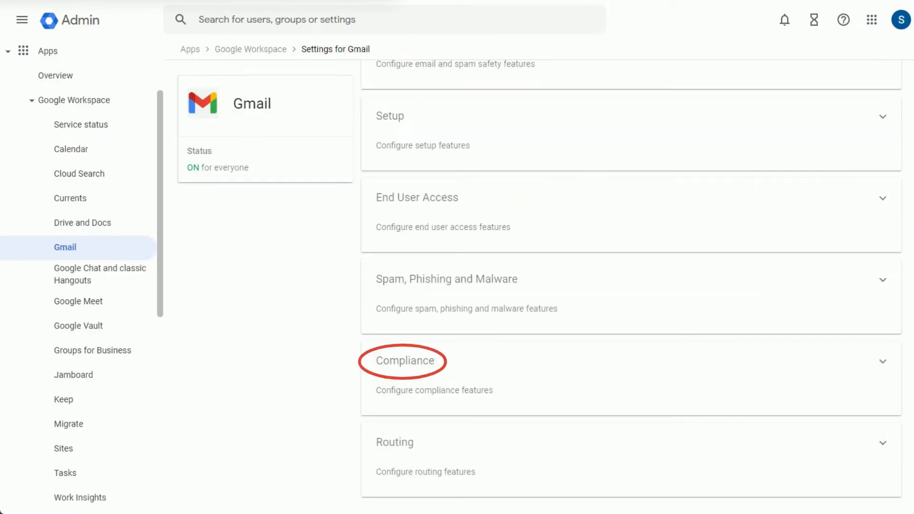
click(408, 368)
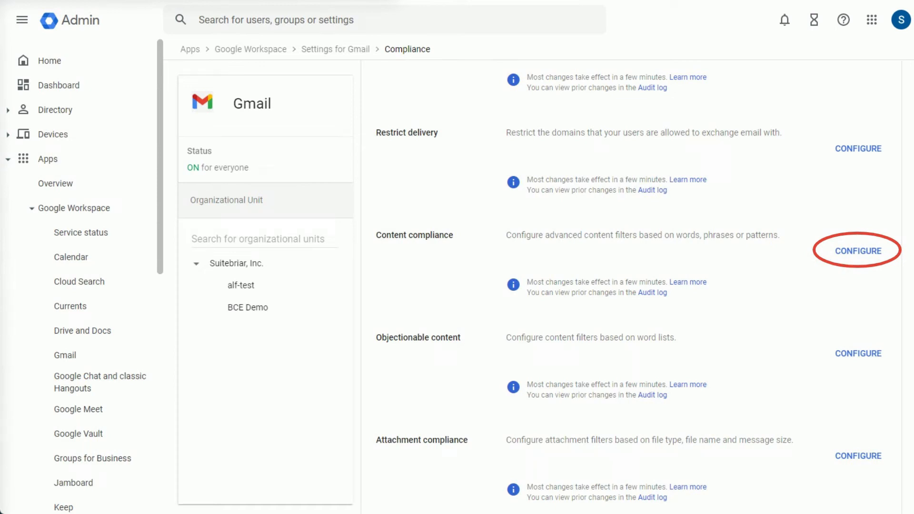
click(861, 255)
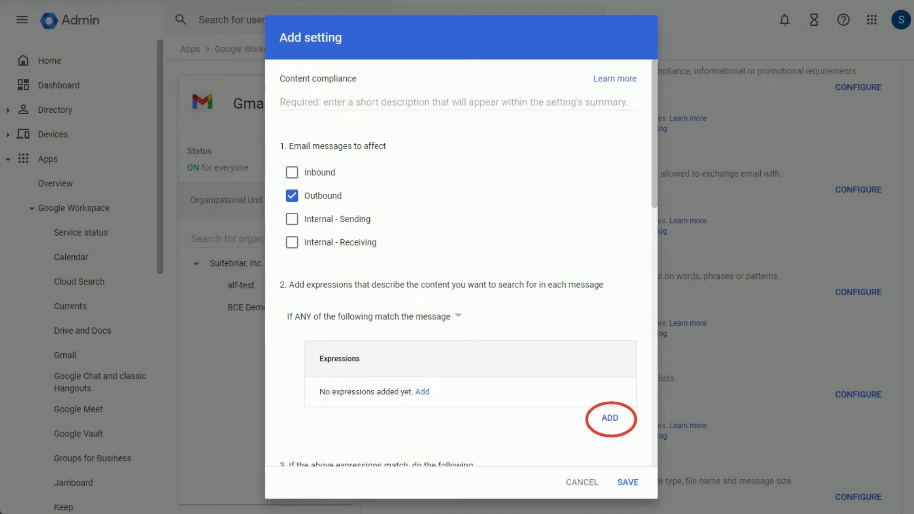
Add a predefined content match expression for United States - Social Security Number with minimum match count 1 and Medium confidence threshold
click(613, 425)
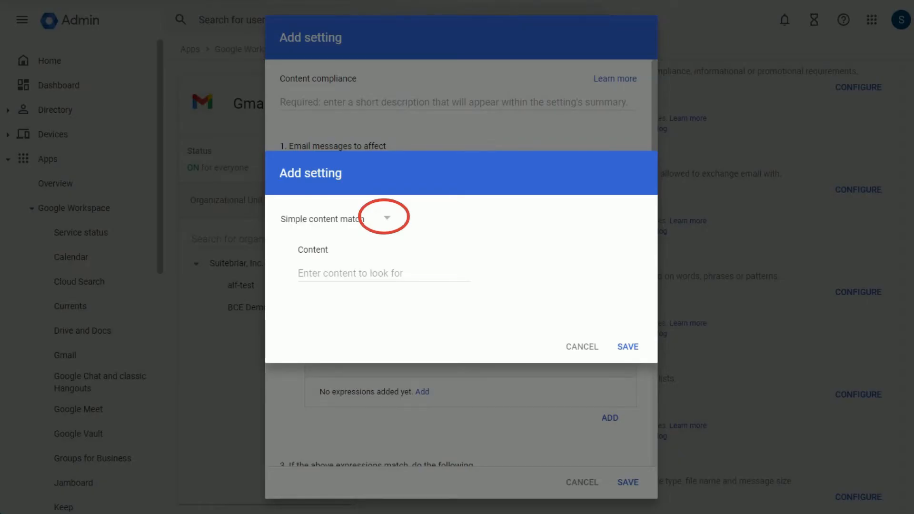
click(388, 224)
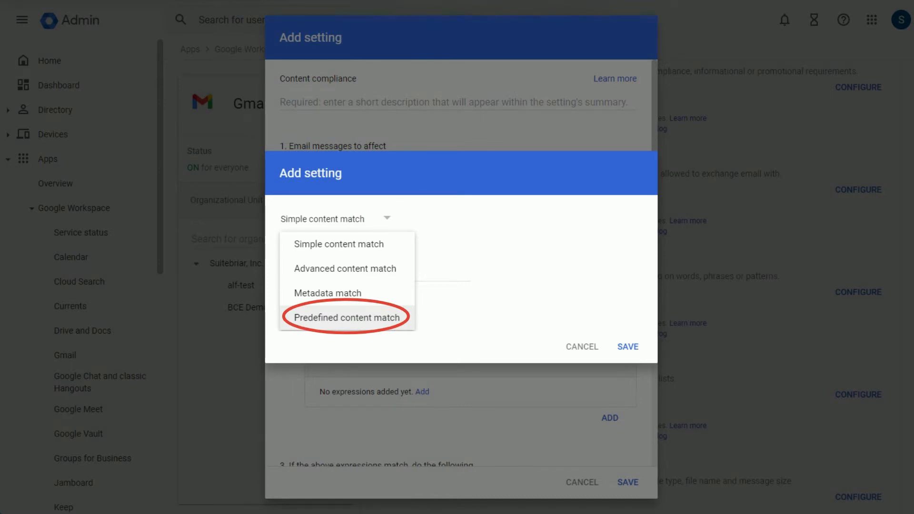
click(340, 323)
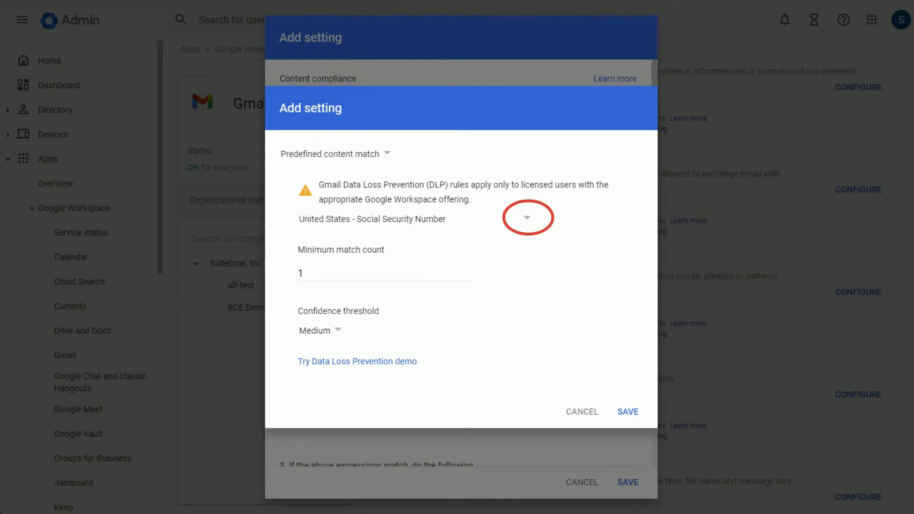
click(527, 224)
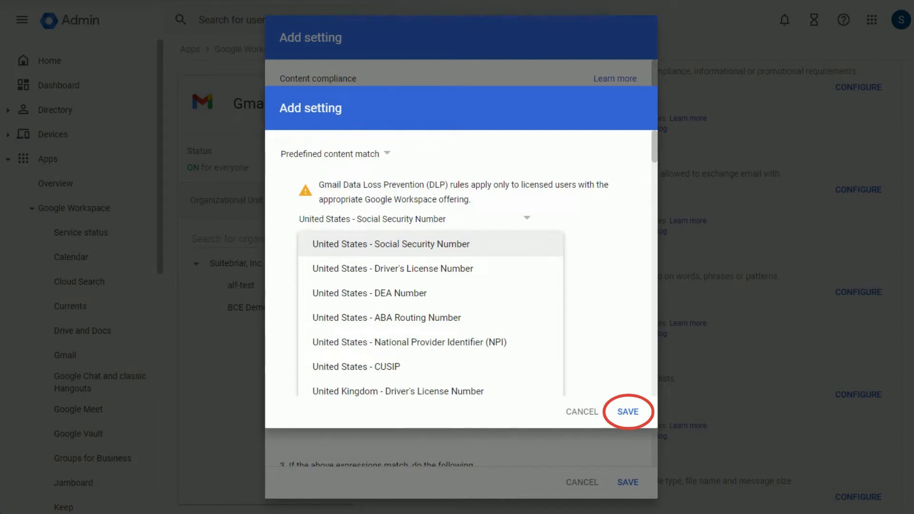
click(629, 415)
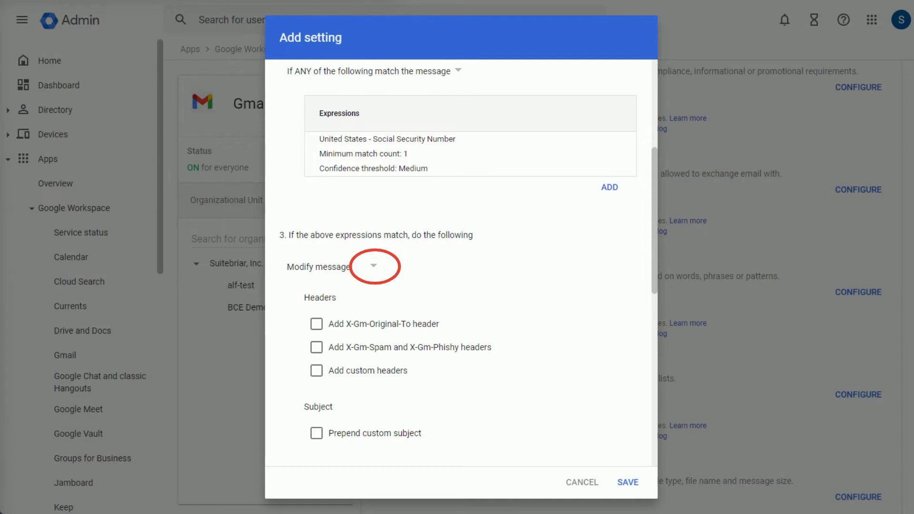
Set matching messages to Reject message with the notice "You're email contains sensitive information and cannot be sent" and save the setting
click(374, 267)
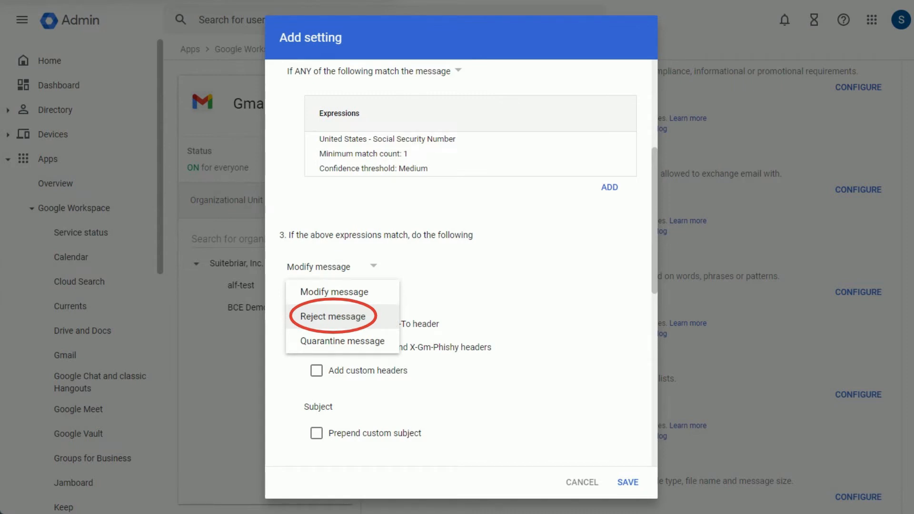
click(343, 322)
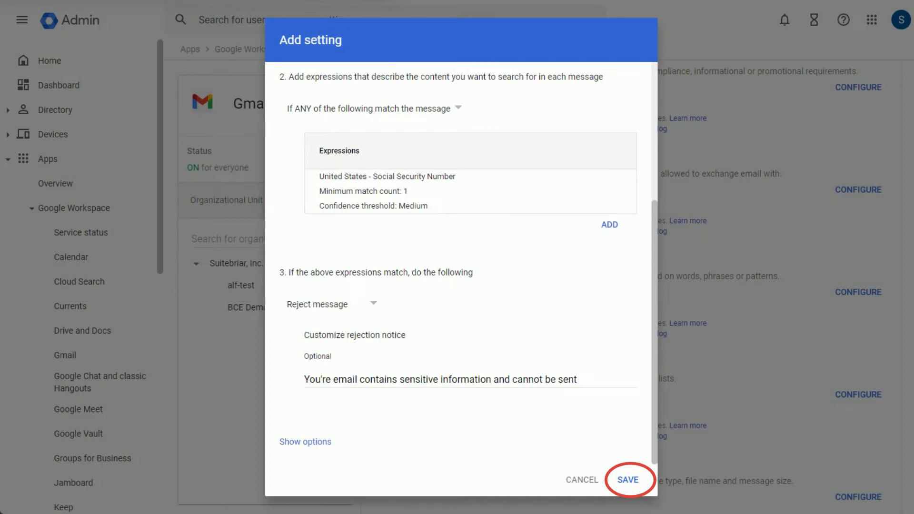
click(630, 482)
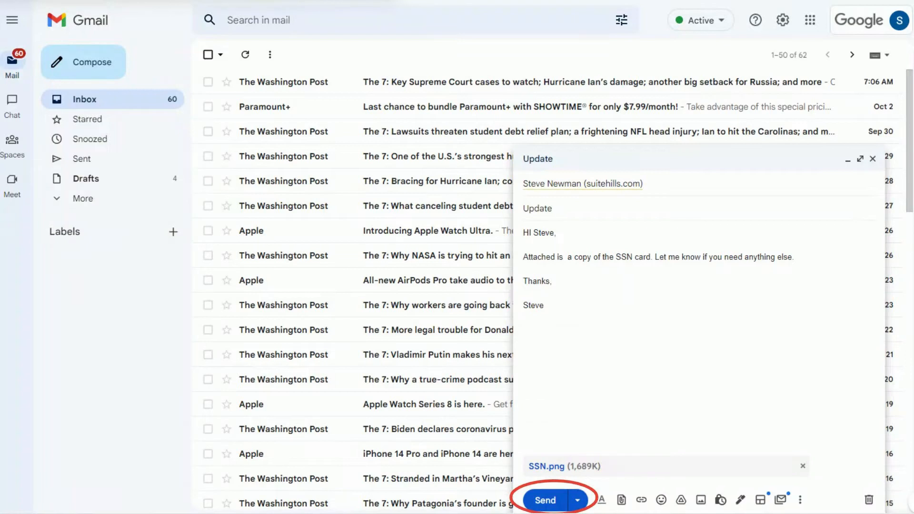
Switch to Gmail, send the "Update" email with SSN.png attached to the external contact, and open the resulting conversation
click(562, 501)
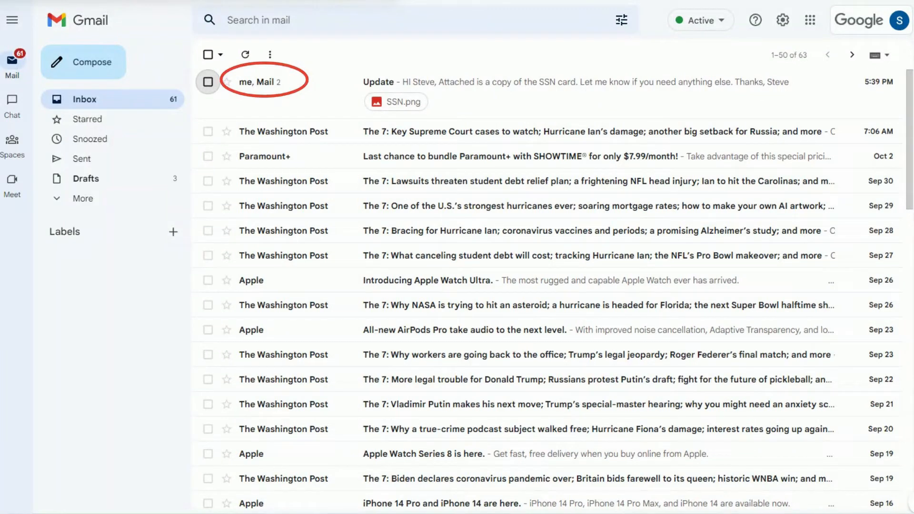
click(274, 100)
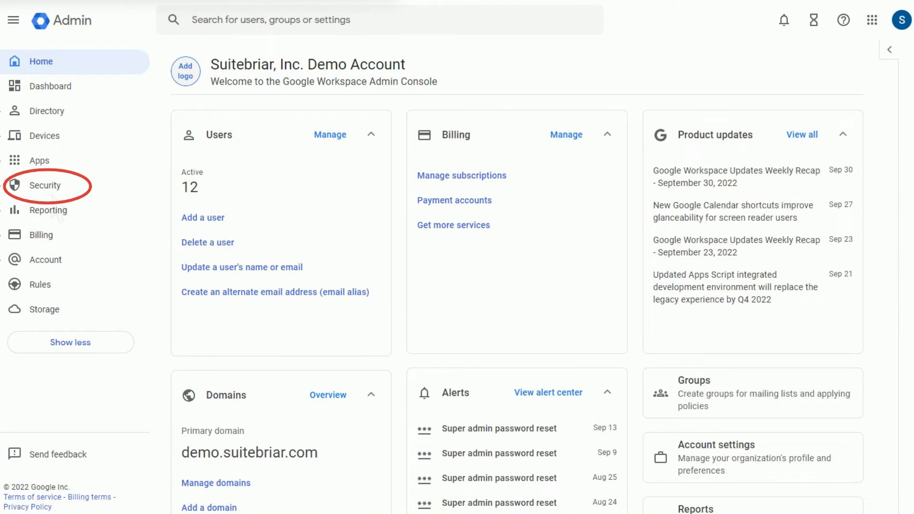
Switch to the Google Admin console and open the list of data protection rules under Access and data control
click(53, 193)
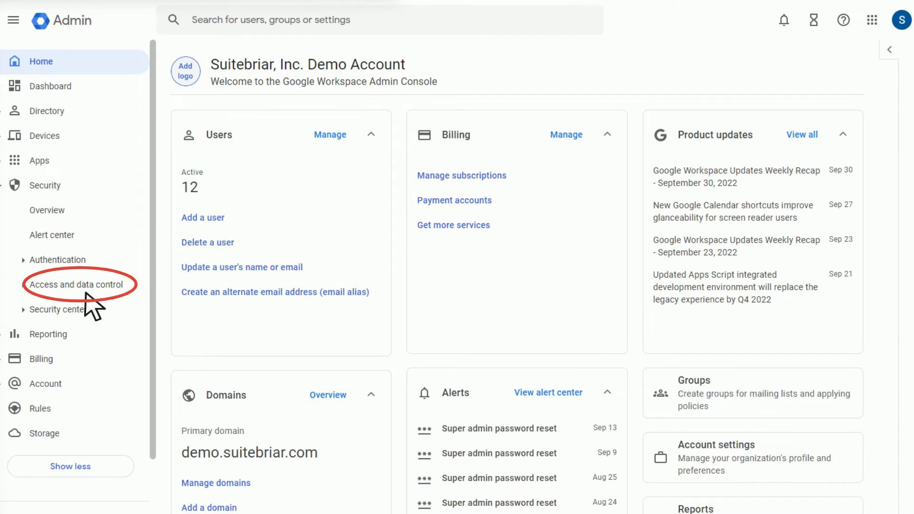
click(86, 292)
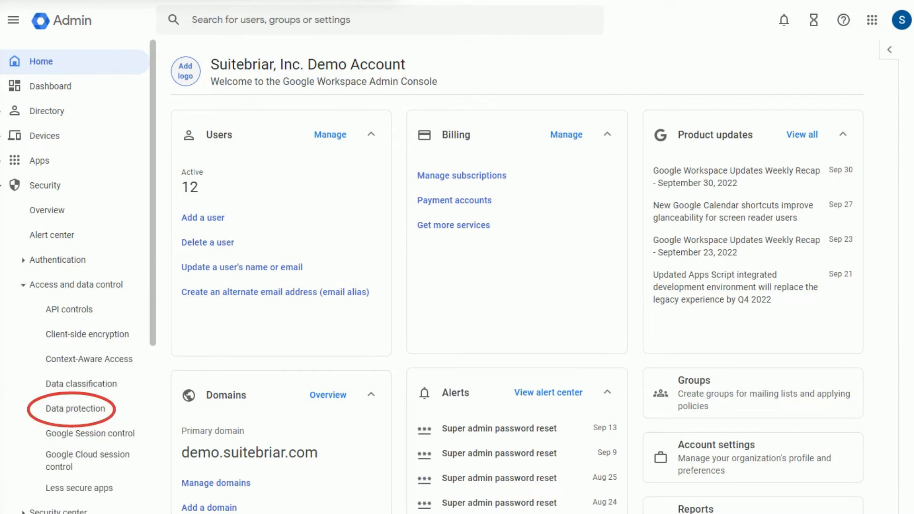
click(86, 416)
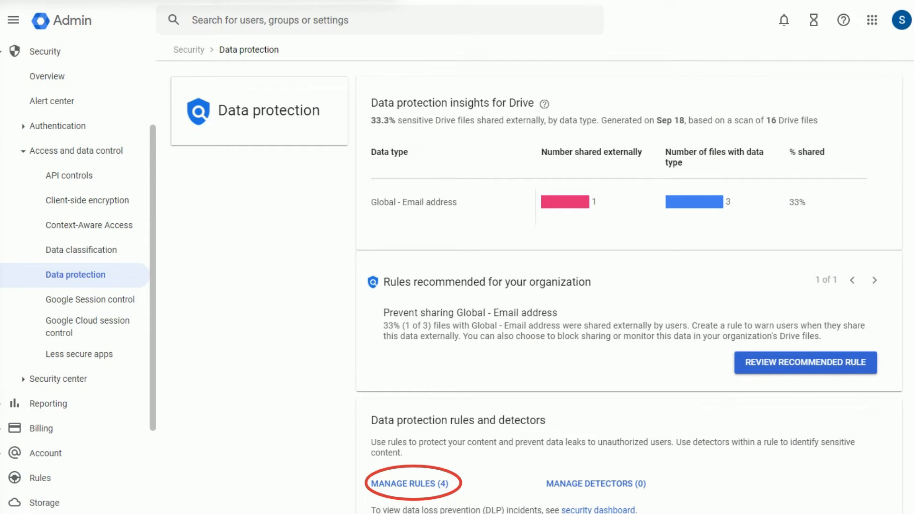
click(410, 484)
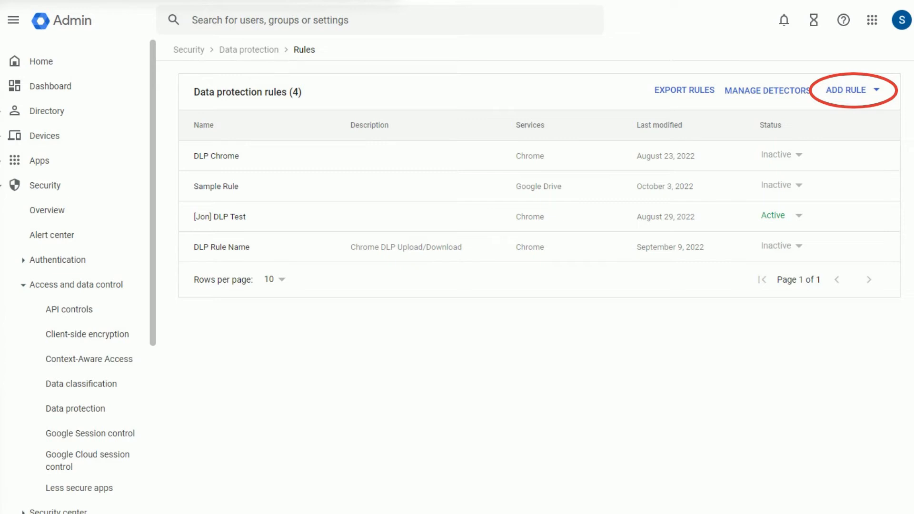
Start a rule from the "Prevent financial information sharing (International)" template, scoped to all in Suitebriar, Inc
click(857, 100)
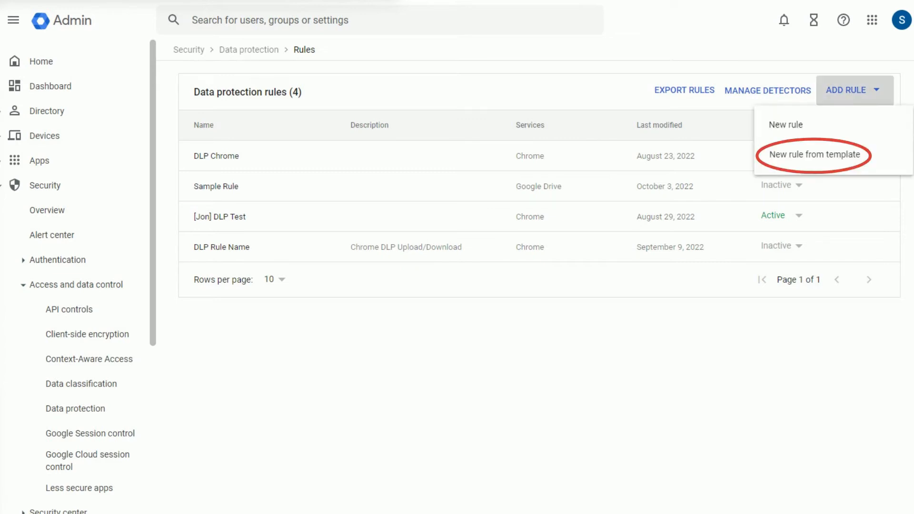
click(820, 164)
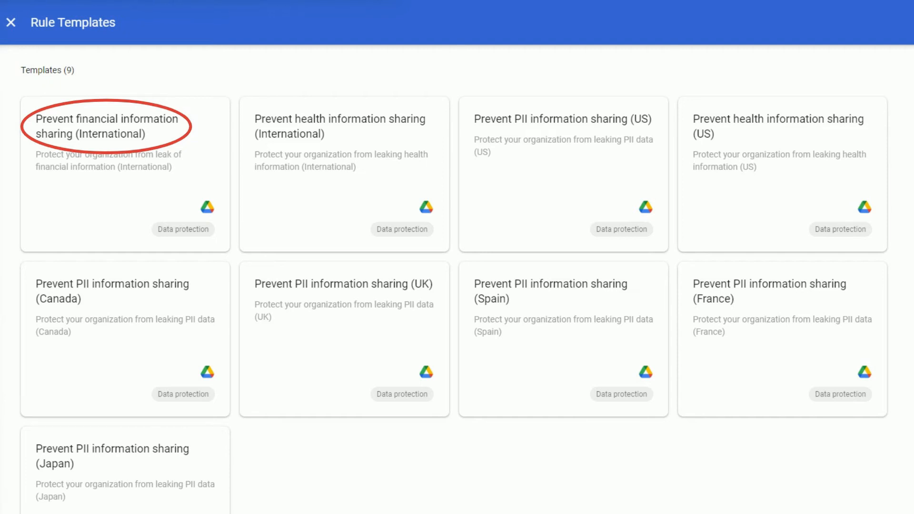
click(108, 143)
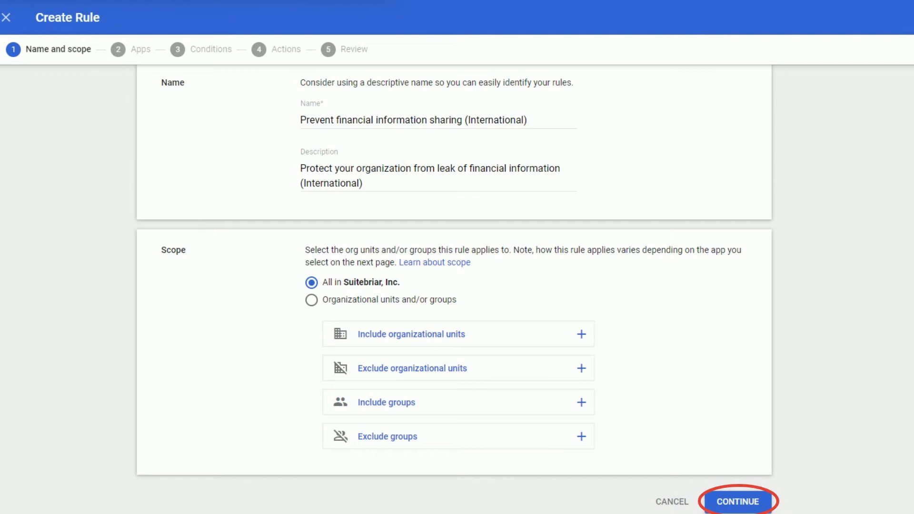
click(754, 497)
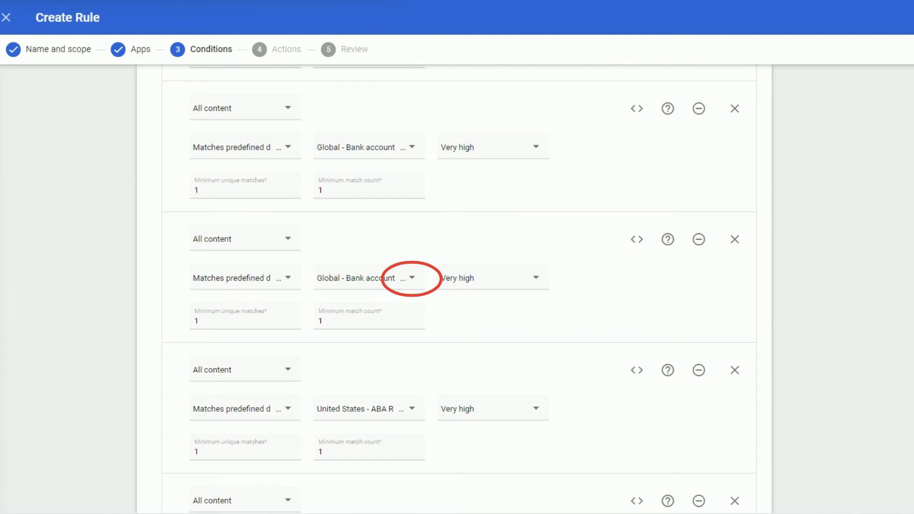
Choose the Global - Bank account number (SWIFT) detector, keep the ABA routing number condition on All content, and accept the rule's conditions
click(416, 287)
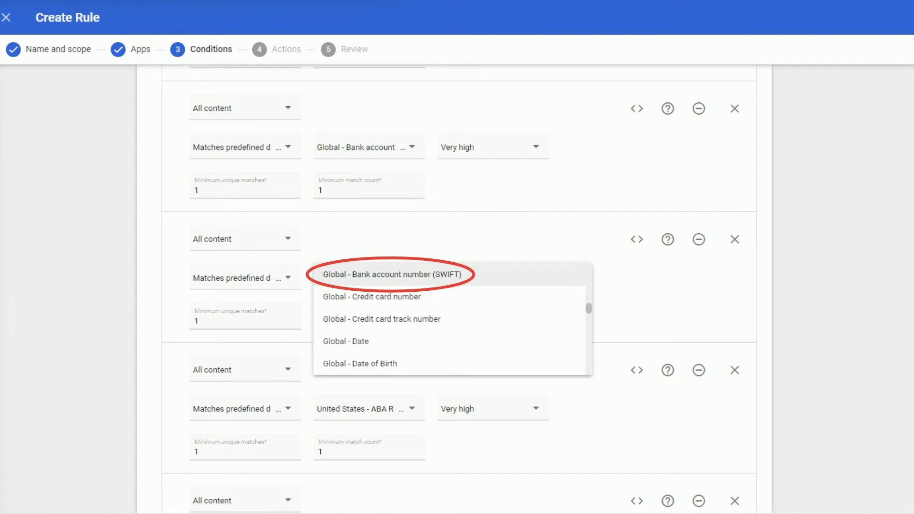
click(390, 281)
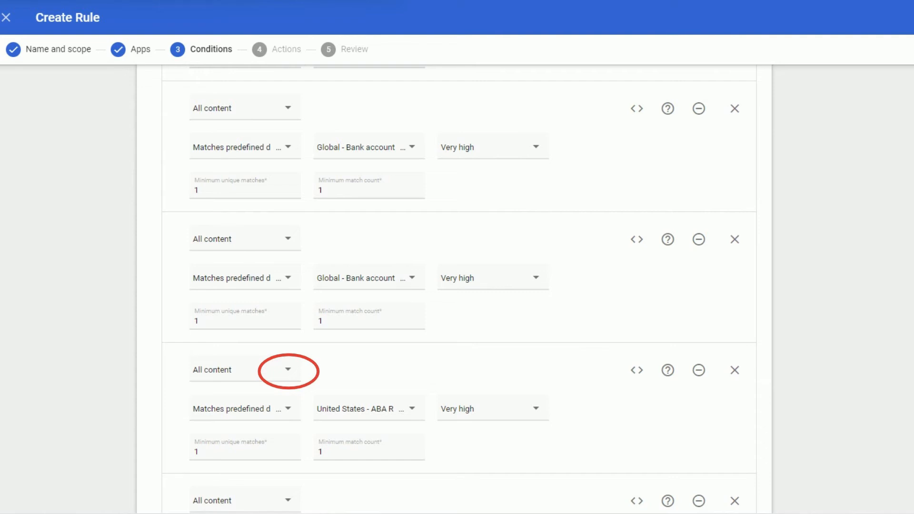
click(291, 378)
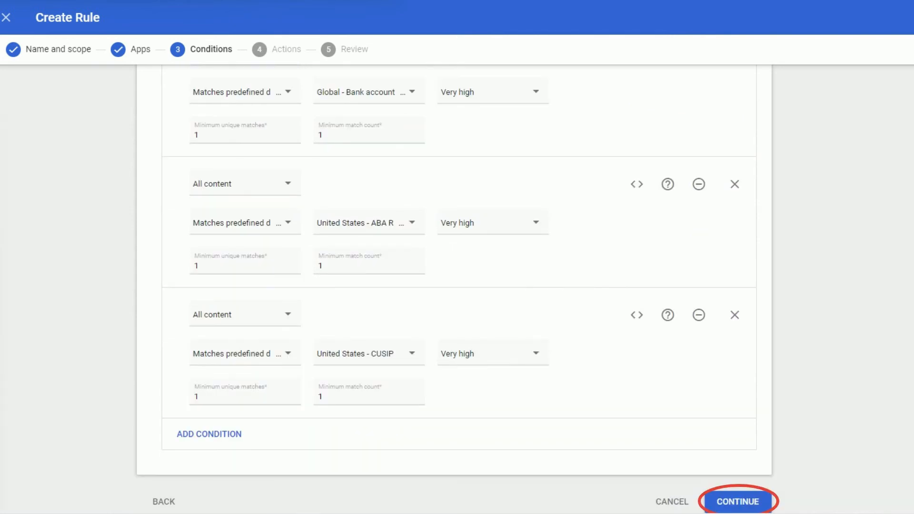
click(753, 502)
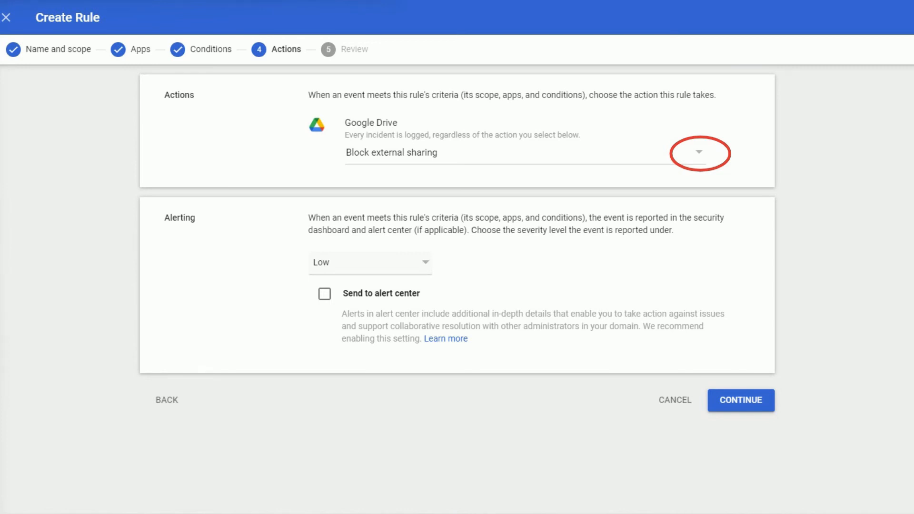
Set the rule's Google Drive action to Block external sharing and its alert severity to Low
click(704, 161)
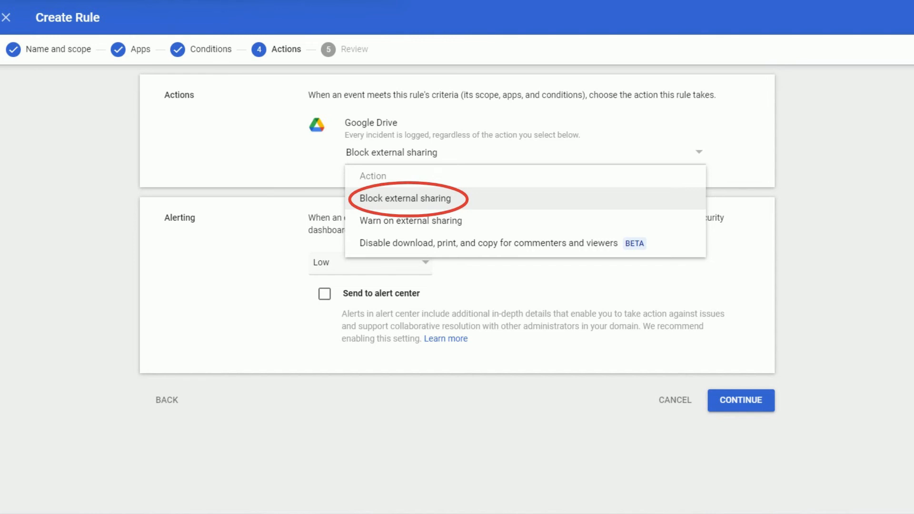
click(405, 208)
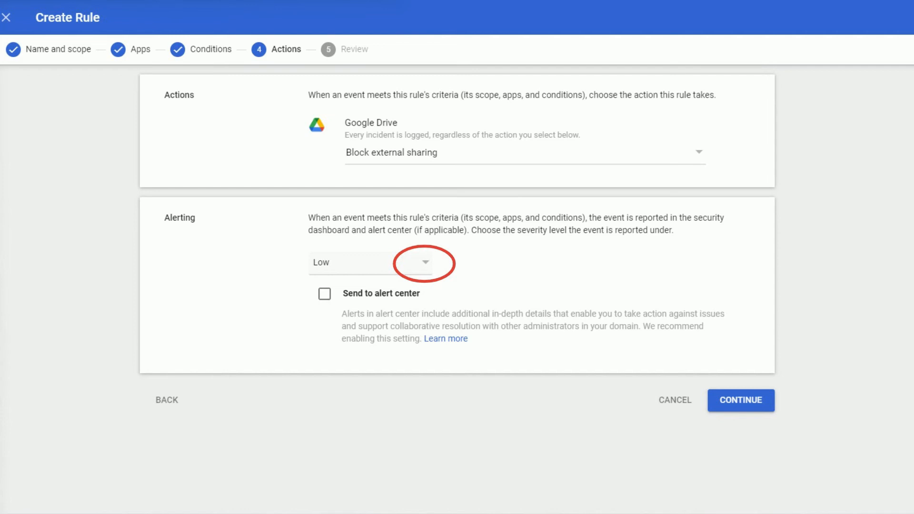
click(428, 277)
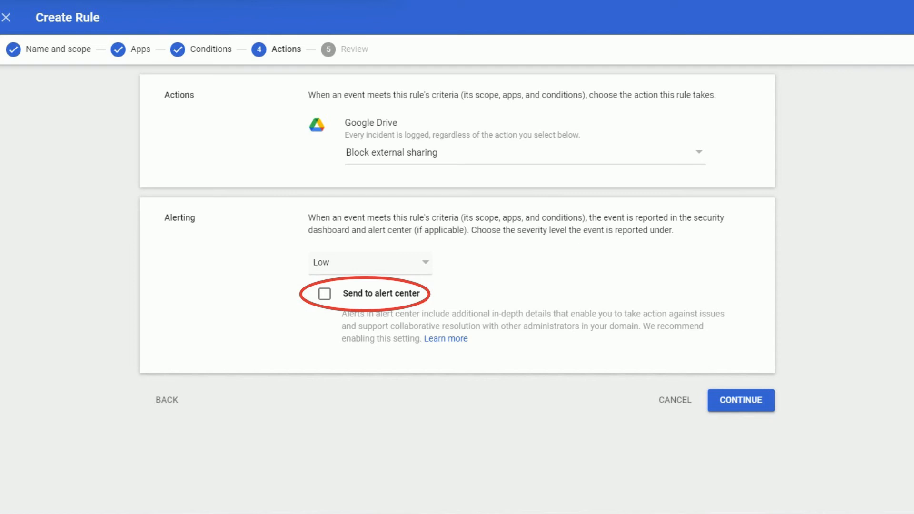
Enable sending alerts to the alert center and add the administrator's email address as a notification recipient
click(326, 296)
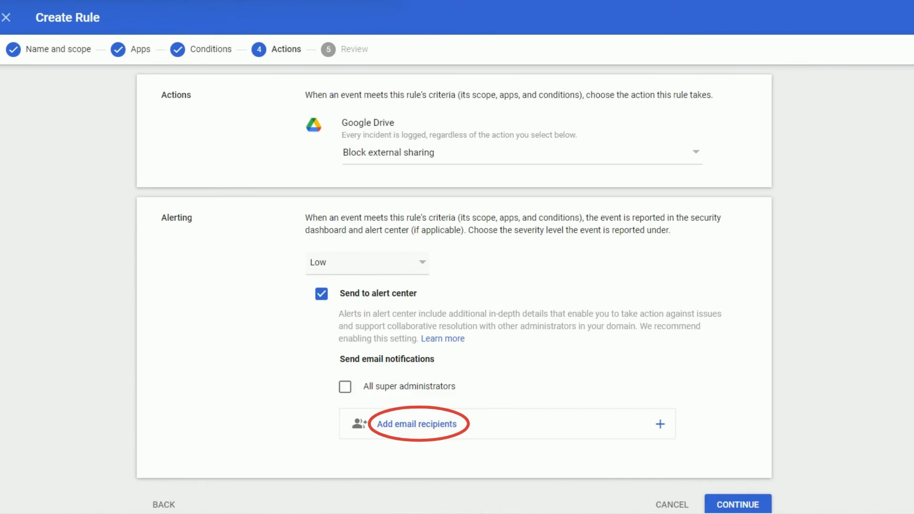
click(424, 431)
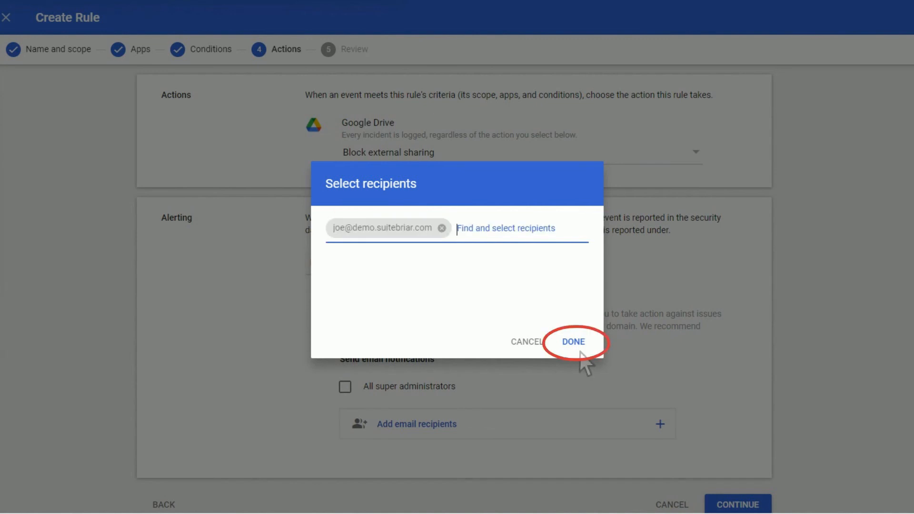
click(579, 350)
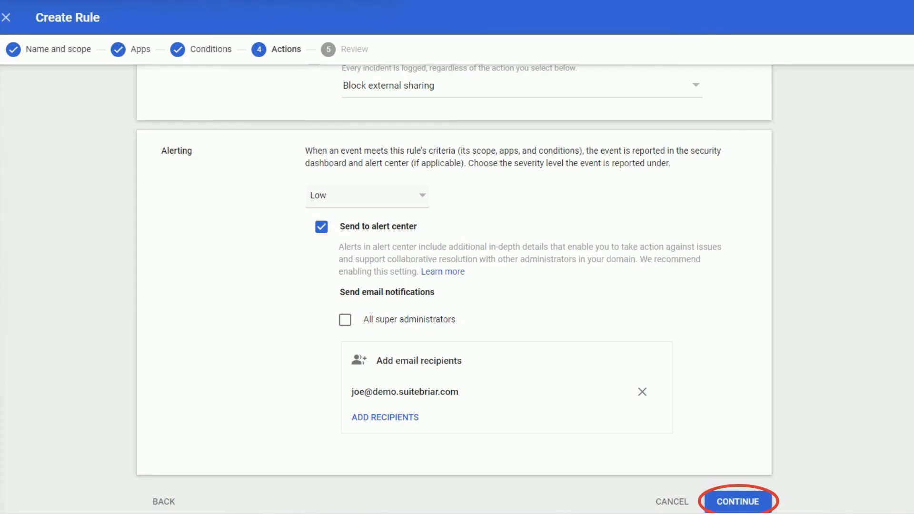
Review the rule's summary and create the rule with Active status
click(755, 500)
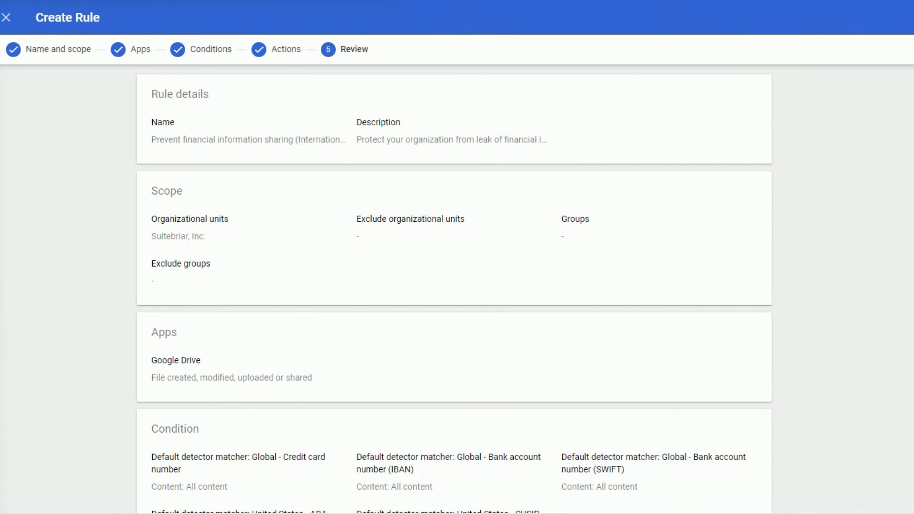
scroll(453, 285, down, 7)
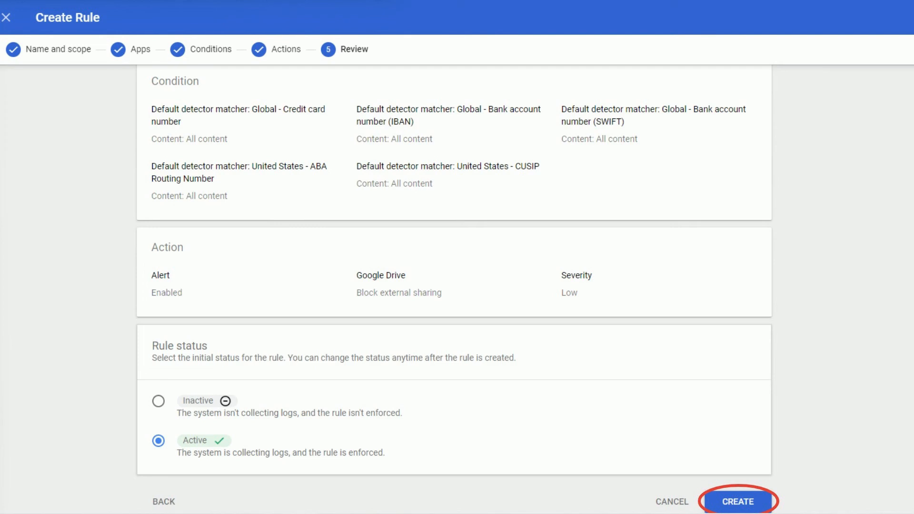
click(755, 500)
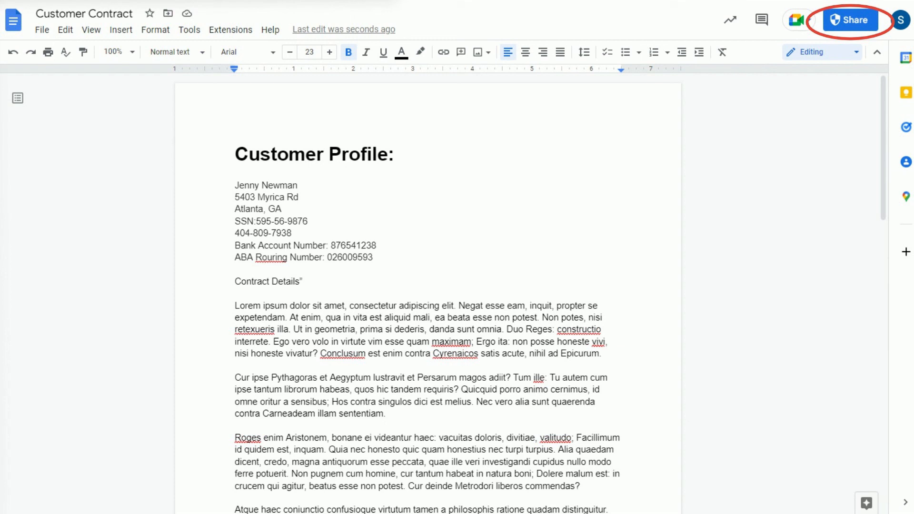
Switch to the Customer Contract document in Google Docs and try to share it with an external email address as Editor, notifying the recipient
click(855, 26)
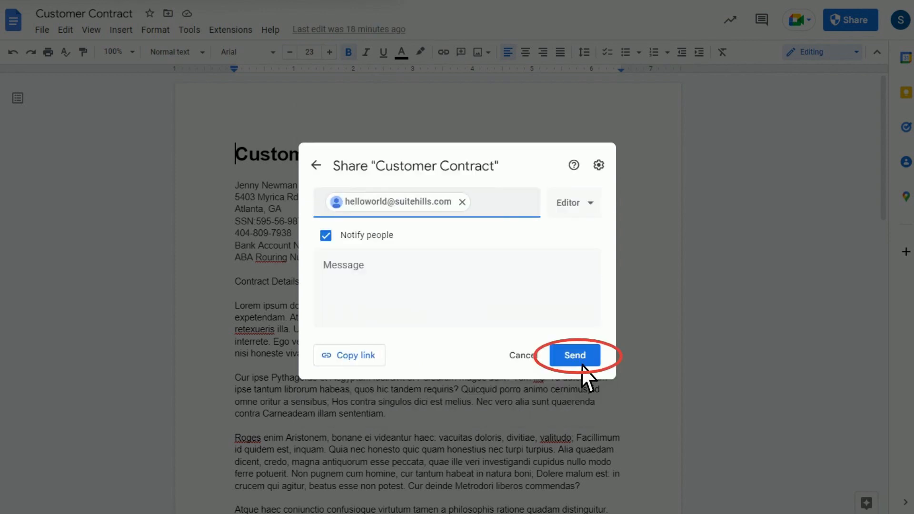
click(582, 365)
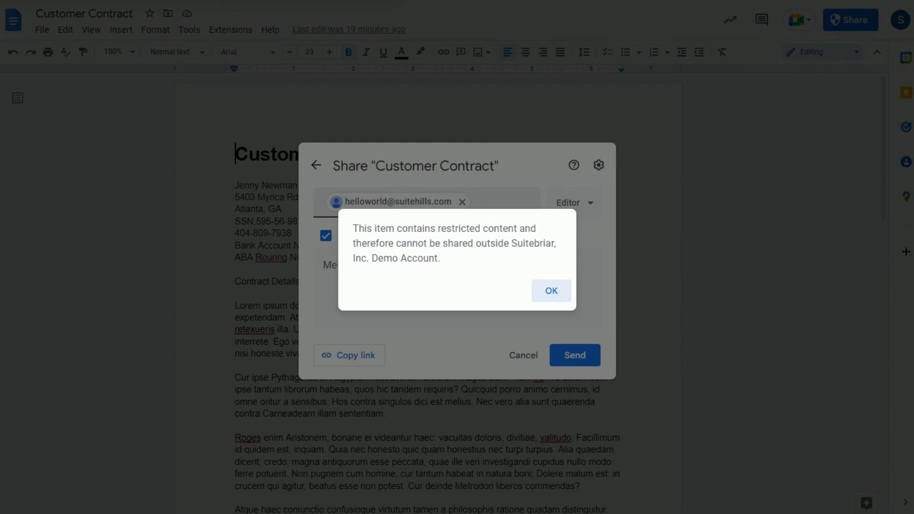